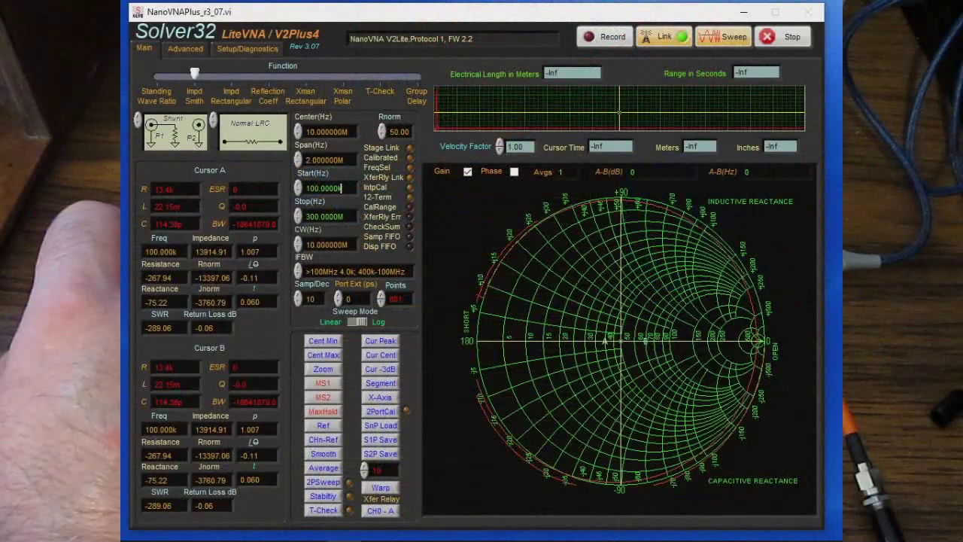
# Step: Set the sweep from 100 kHz to 9.3 GHz and show the Time Domain plot
pyautogui.press('Tab')
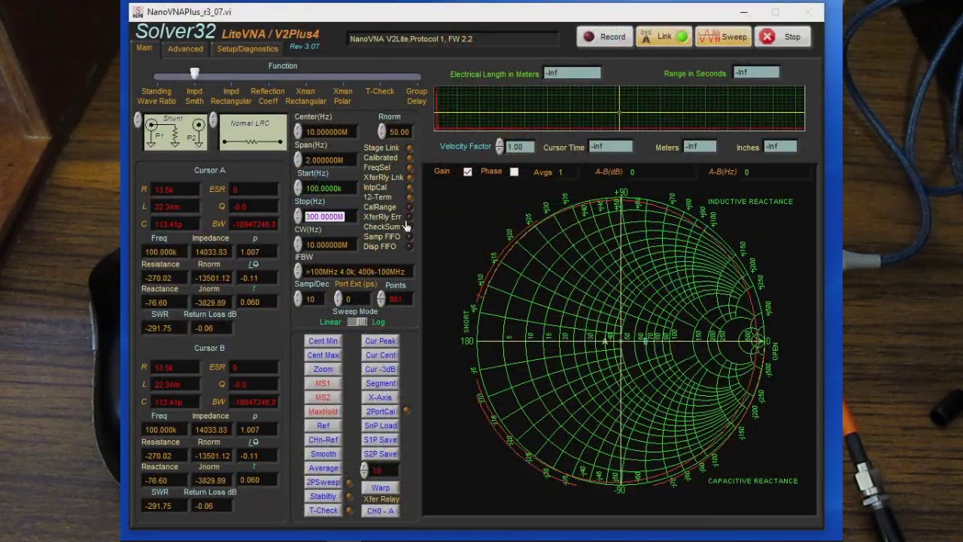
pyautogui.write('9.3')
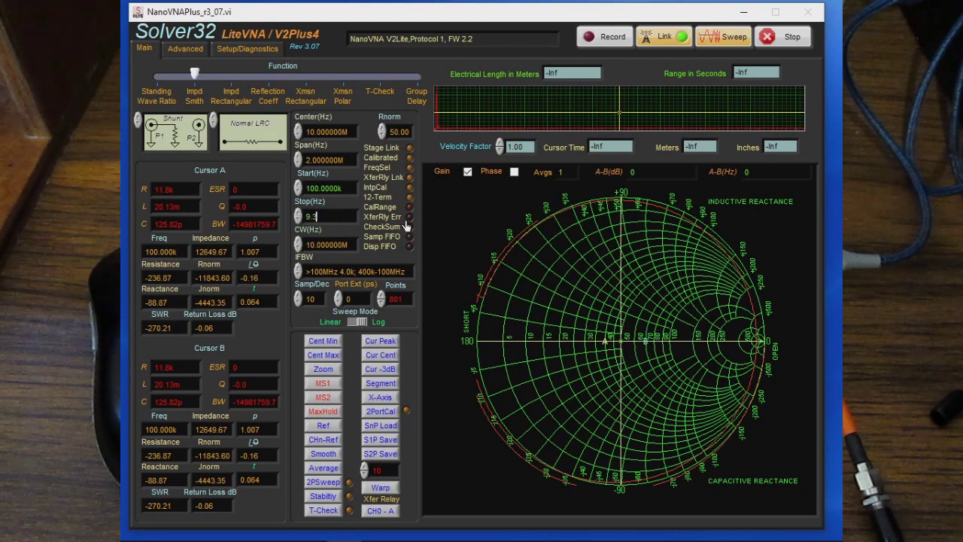
pyautogui.write('000G')
pyautogui.press('Return')
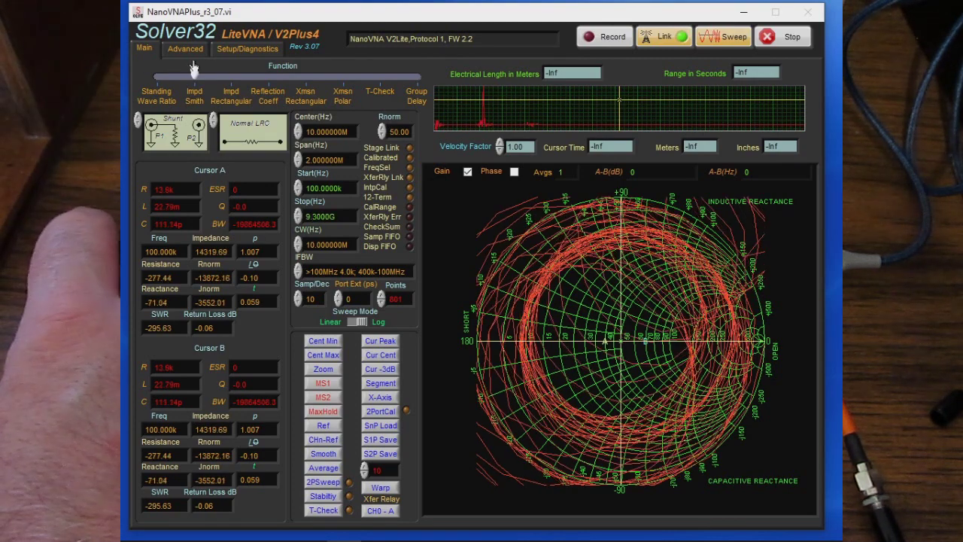
pyautogui.click(188, 51)
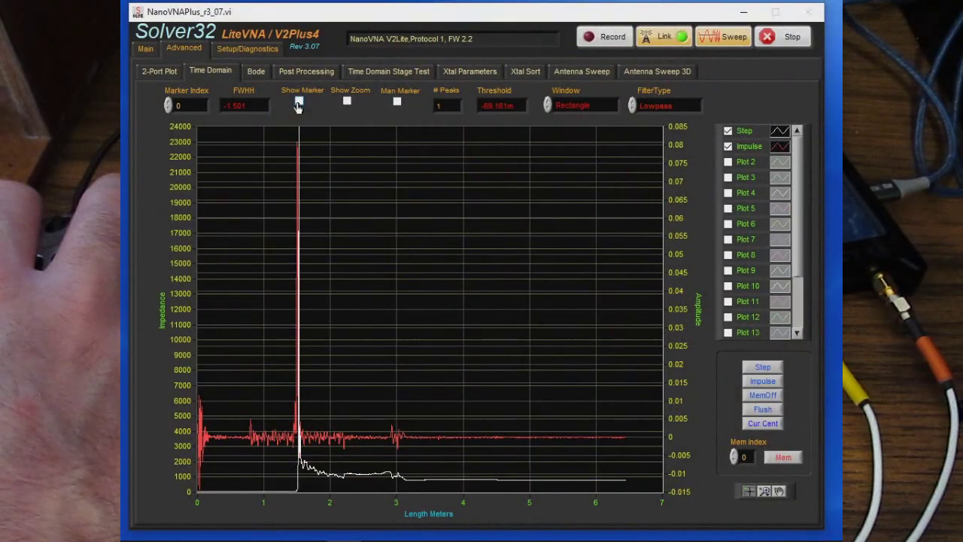
# Step: Turn on peak markers, hide the red impulse trace, and toggle vertical autoscaling from the plot menu
pyautogui.click(299, 103)
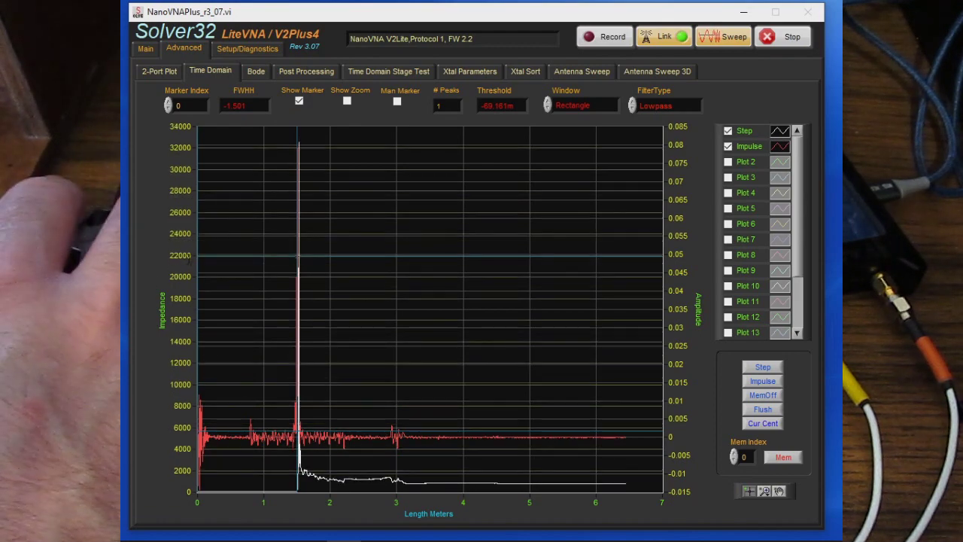
pyautogui.moveTo(384, 519)
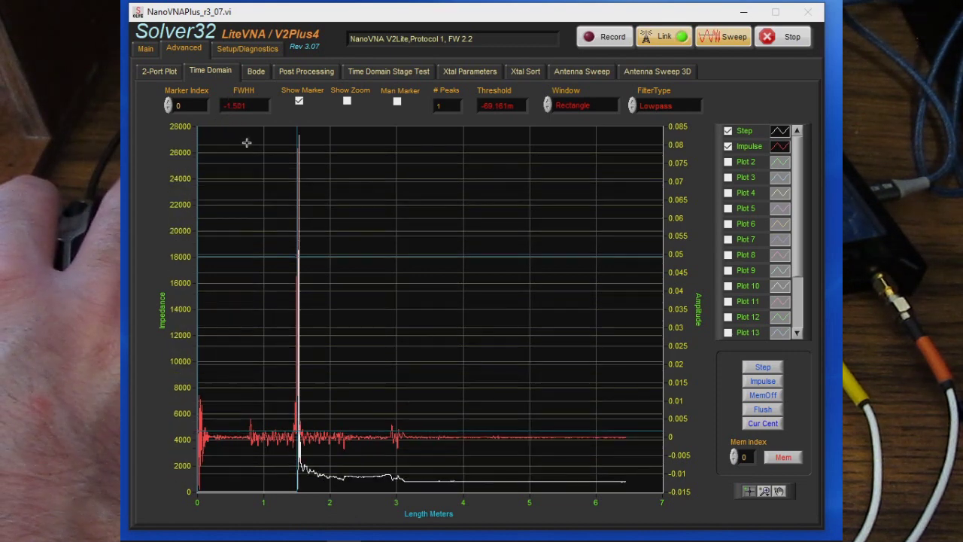
pyautogui.click(727, 147)
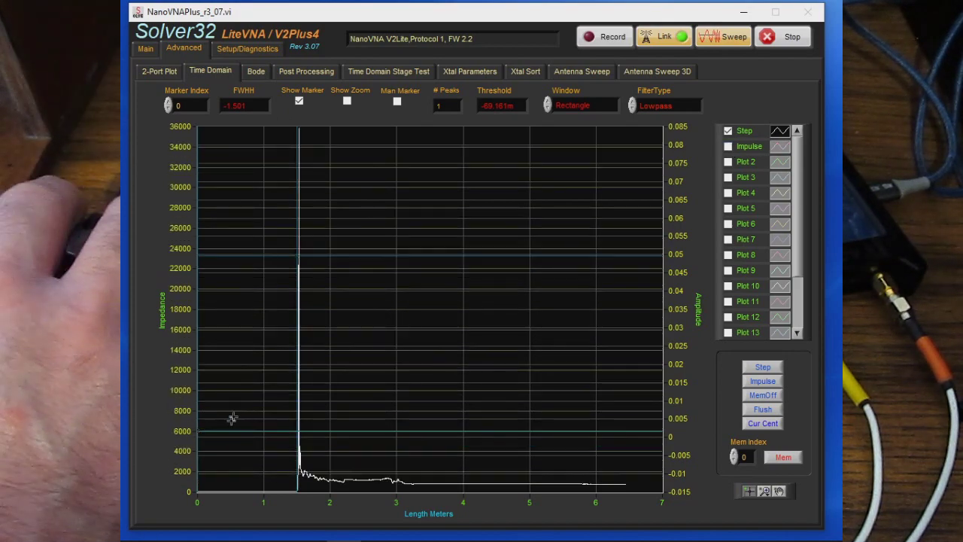
pyautogui.rightClick(440, 408)
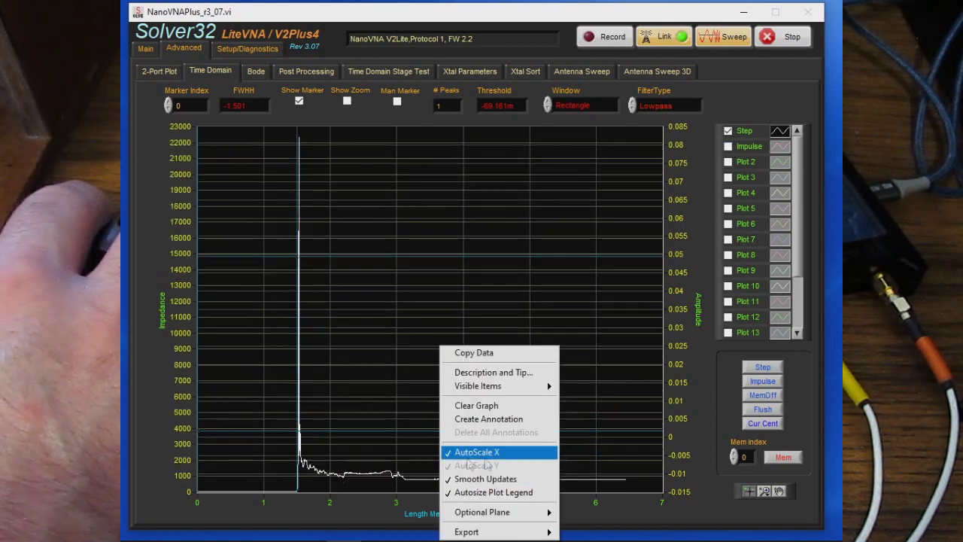
pyautogui.click(466, 451)
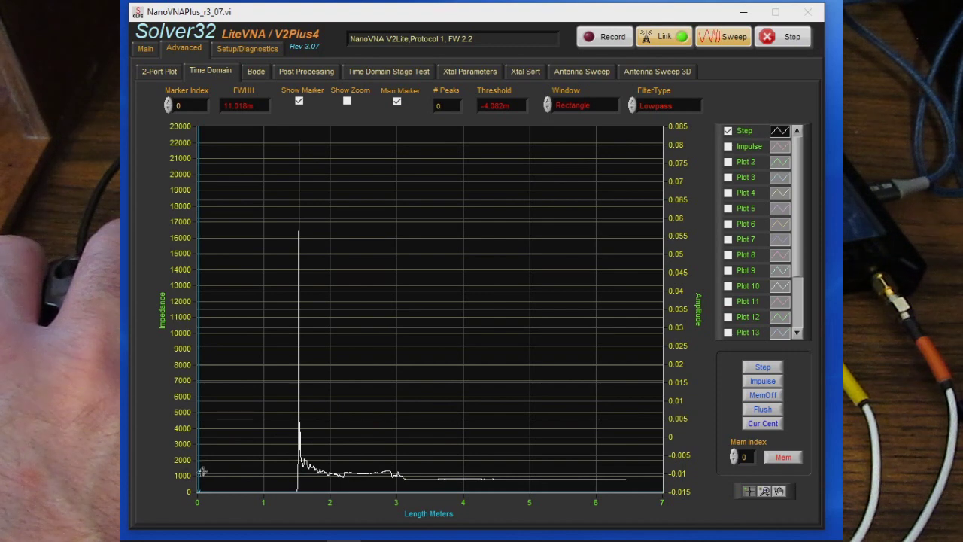
# Step: Drag the manual marker near the 3 m bump, then flip the plot to impulse and back to step
pyautogui.moveTo(201, 471); pyautogui.dragTo(337, 482)
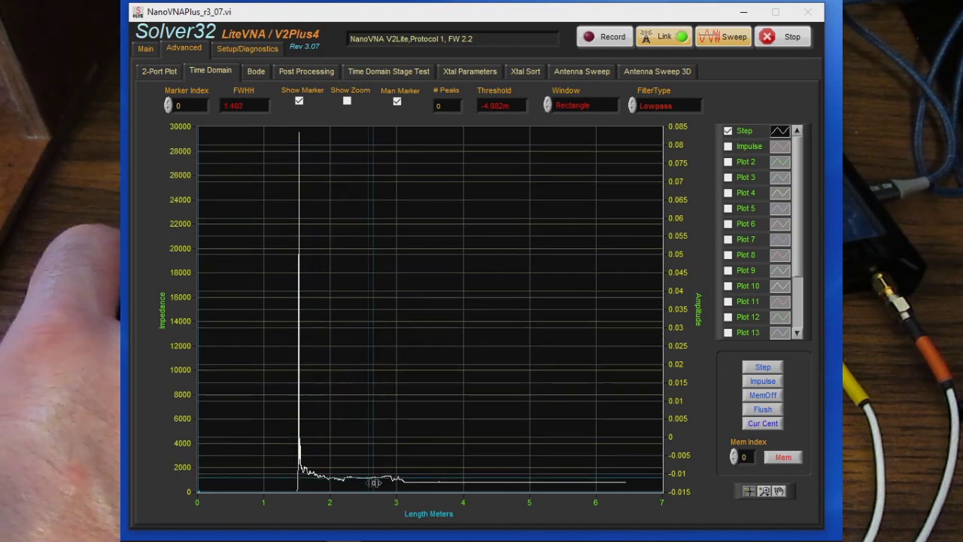
pyautogui.moveTo(374, 482)
pyautogui.mouseDown()
pyautogui.moveTo(389, 482)
pyautogui.moveTo(299, 484)
pyautogui.mouseUp()
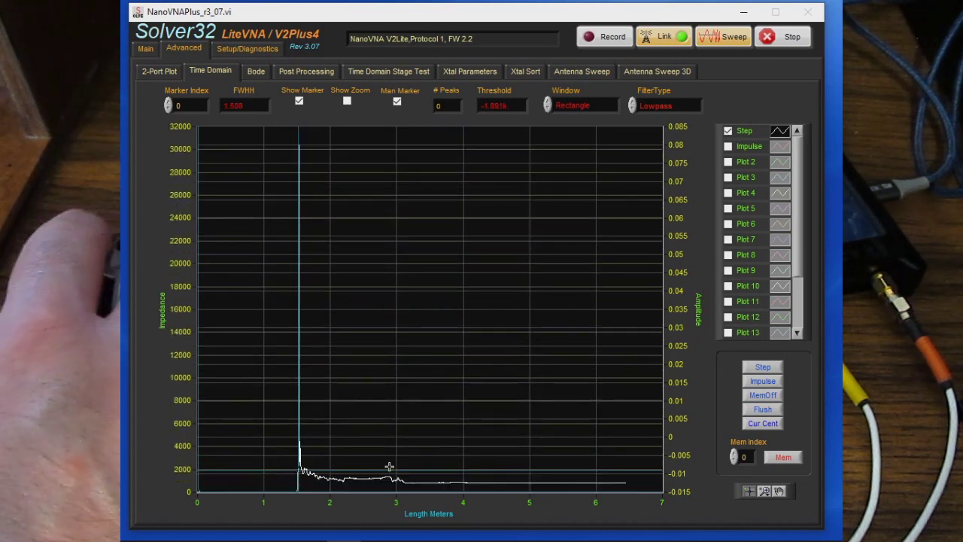
pyautogui.click(761, 381)
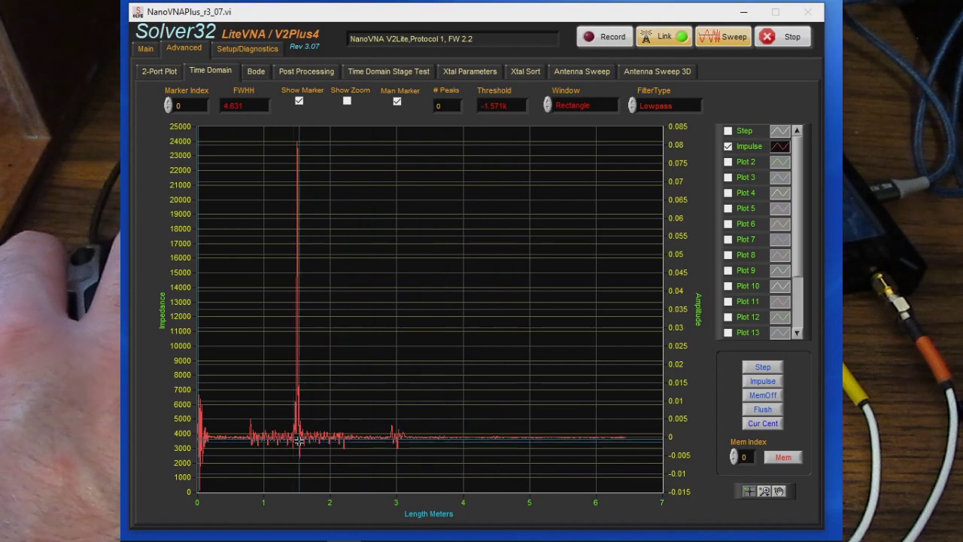
pyautogui.click(753, 369)
# Step: Turn off vertical autoscaling and zoom twice down to the 0–100 impedance range
pyautogui.rightClick(175, 473)
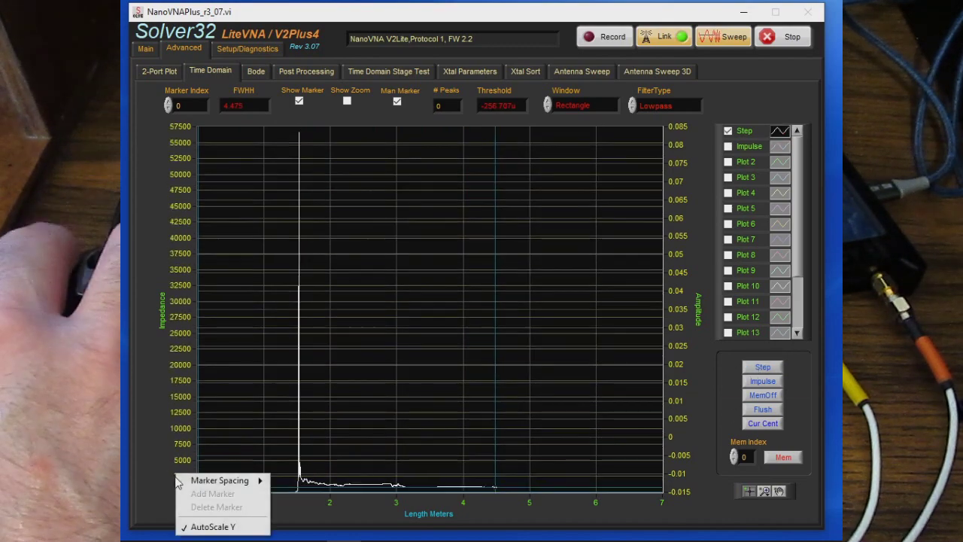
pyautogui.click(215, 529)
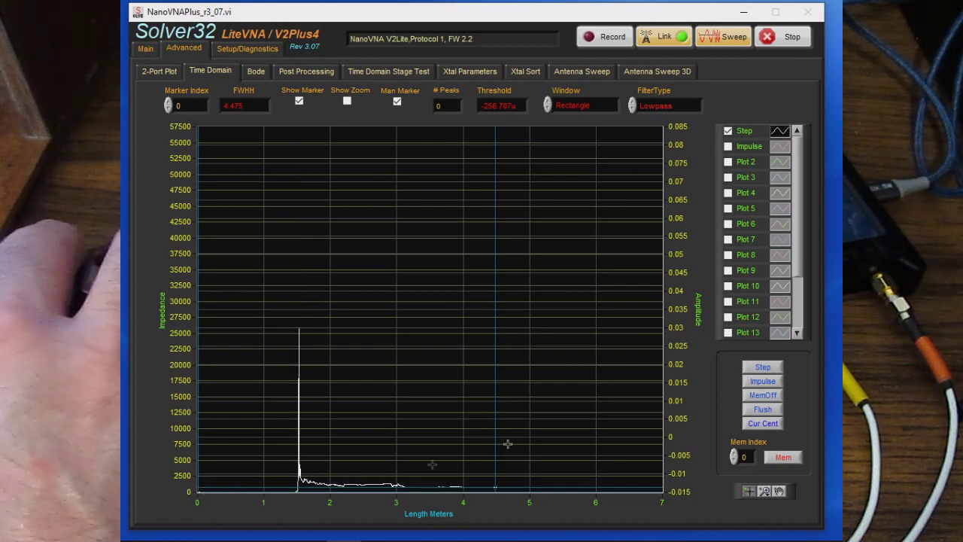
pyautogui.click(764, 492)
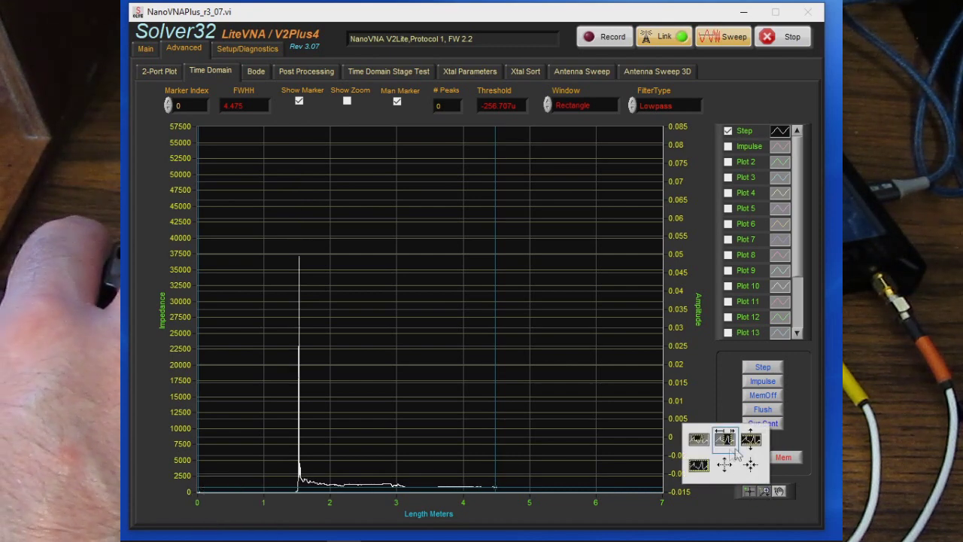
pyautogui.click(734, 448)
pyautogui.click(257, 497)
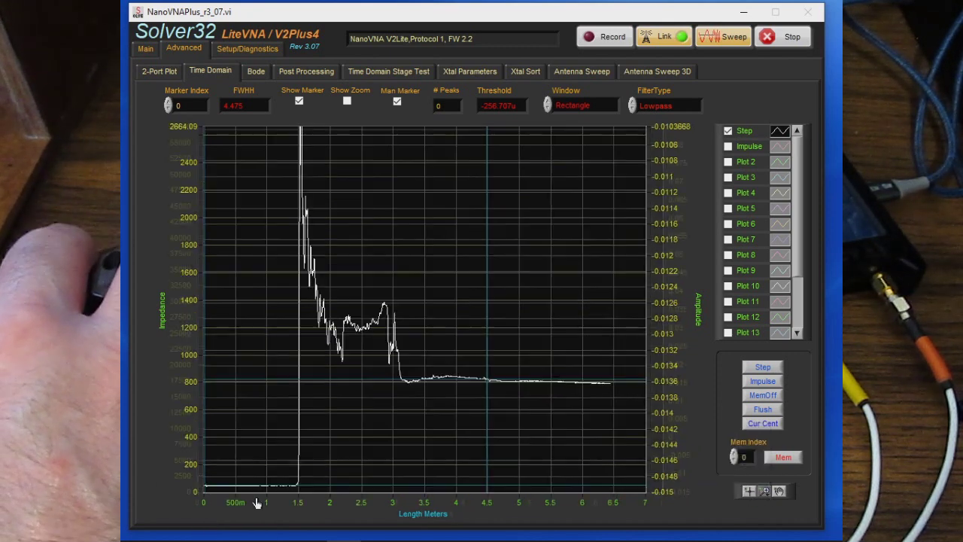
pyautogui.click(248, 485)
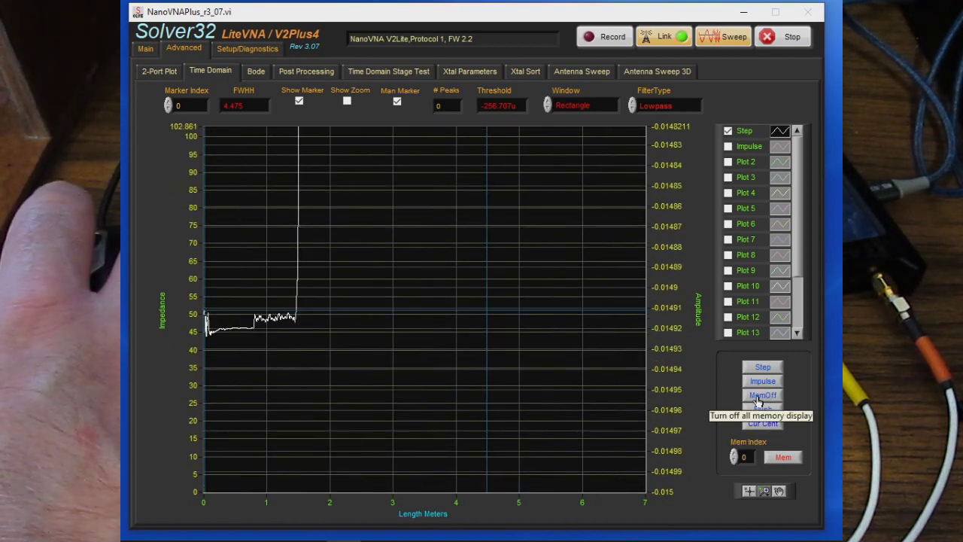
# Step: Store the current traces in memory 1, show StpM1 instead of the live step, then show all stored step traces
pyautogui.click(144, 47)
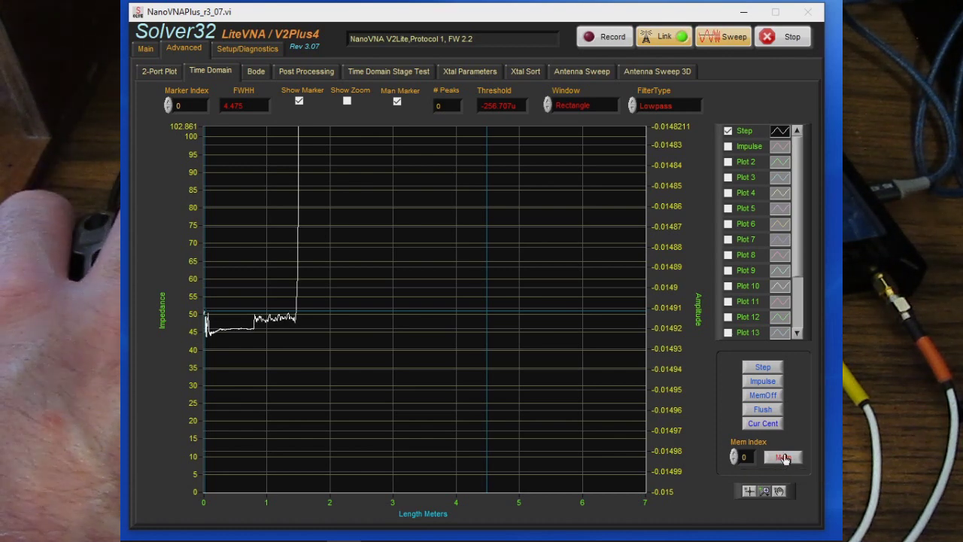
pyautogui.click(783, 458)
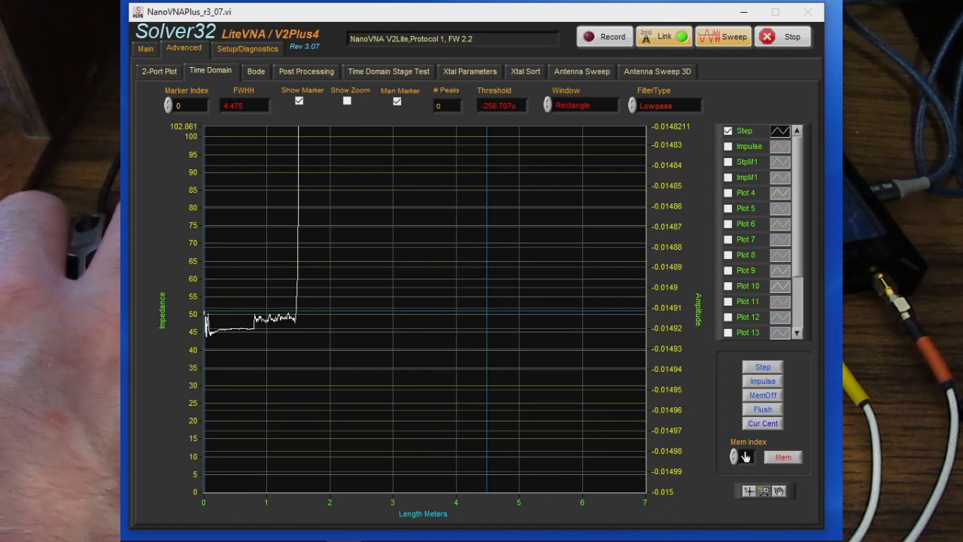
pyautogui.click(784, 459)
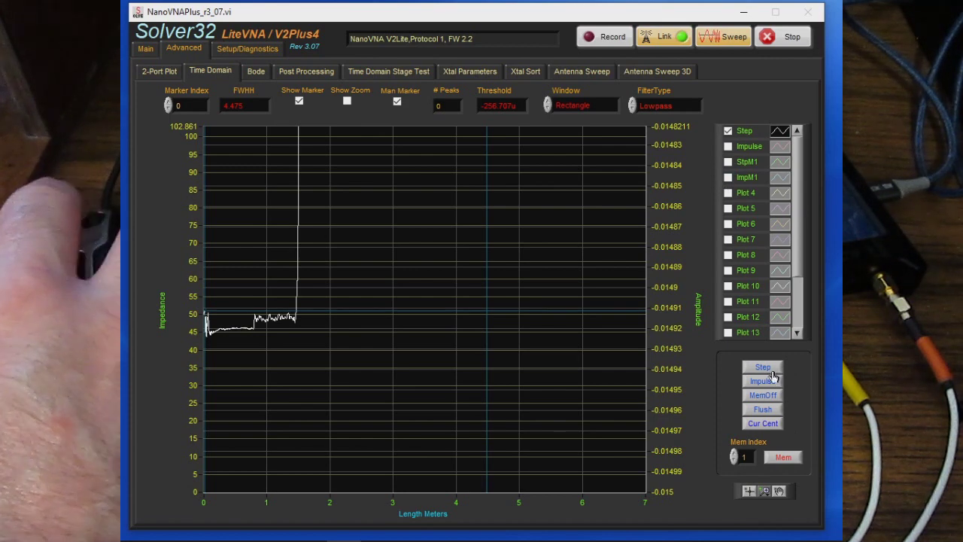
pyautogui.click(727, 131)
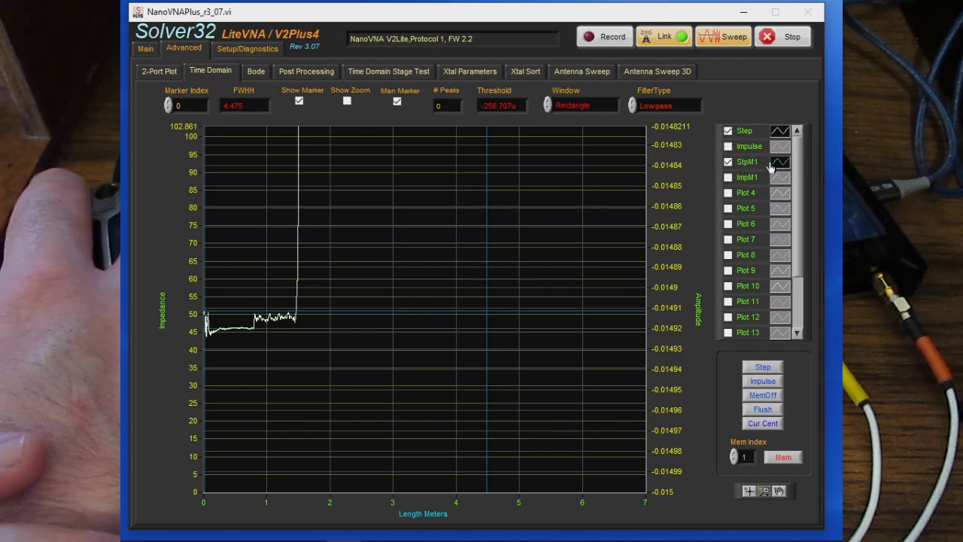
pyautogui.click(727, 132)
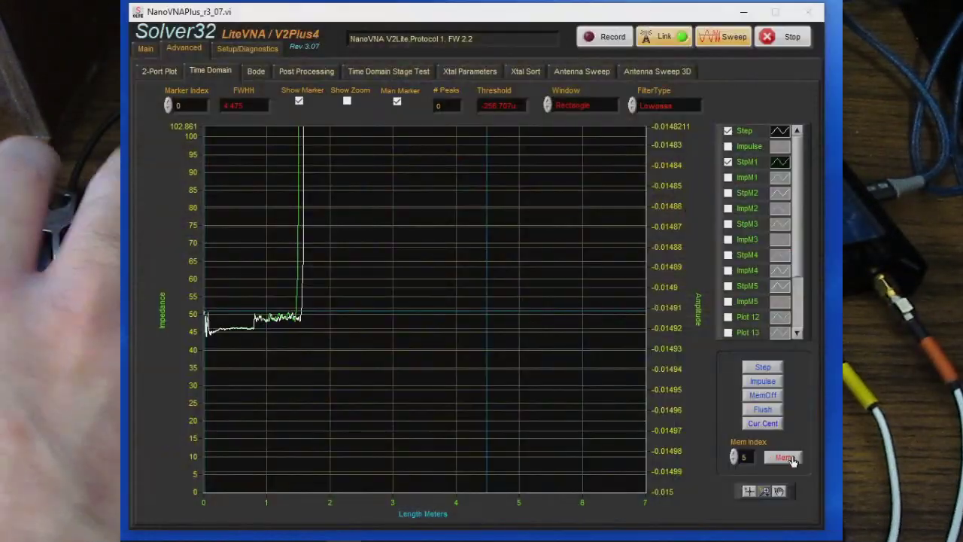
pyautogui.click(760, 368)
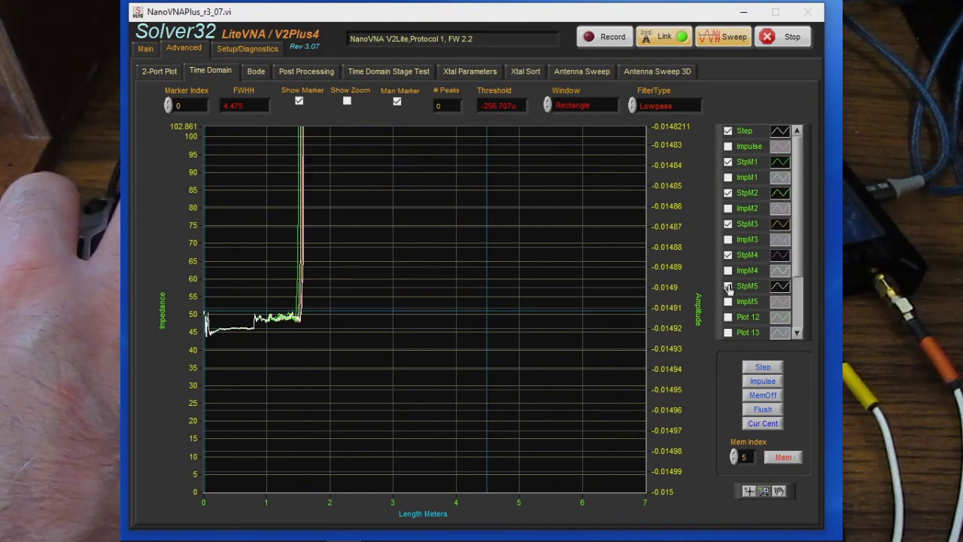
# Step: Show StpM5, turn off length autoscaling, and zoom the length axis to about 1.44–1.63 m
pyautogui.click(728, 191)
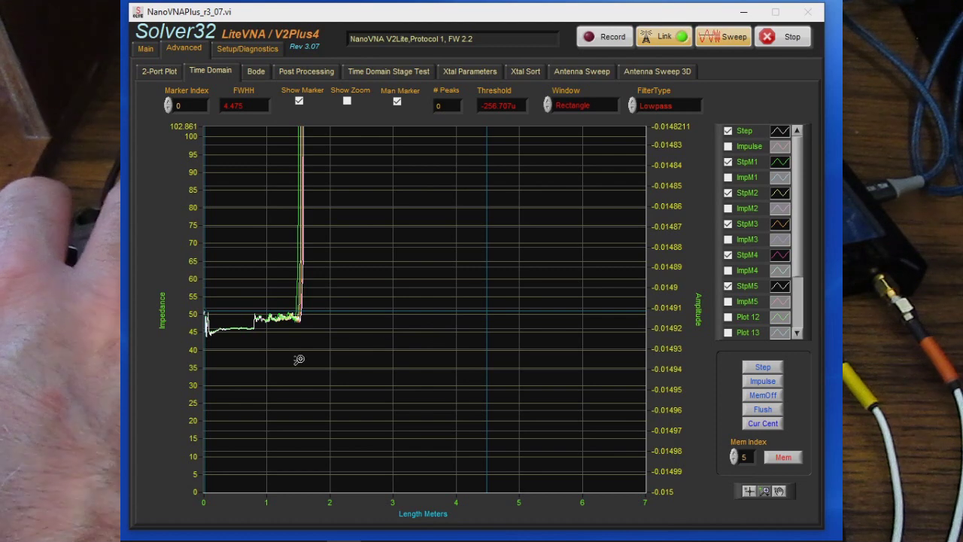
pyautogui.rightClick(442, 346)
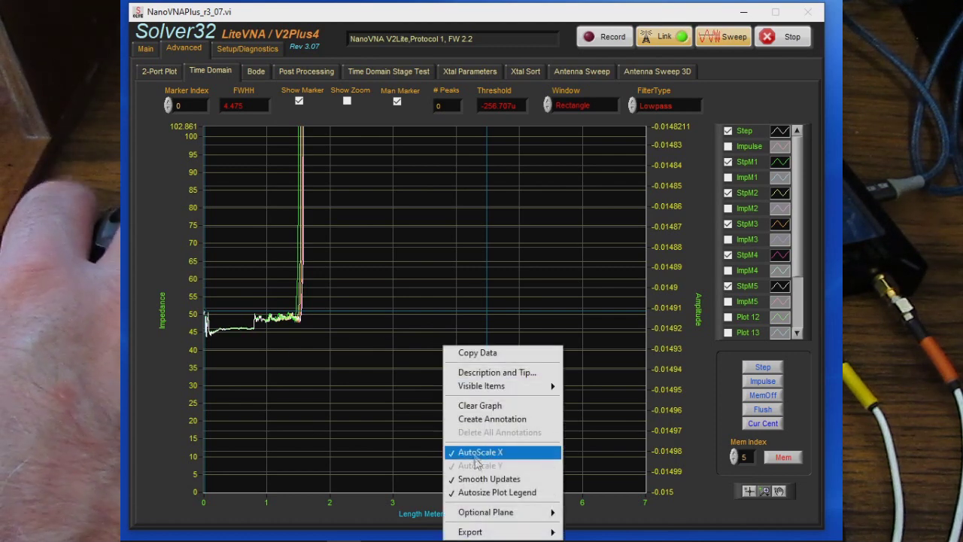
pyautogui.click(466, 452)
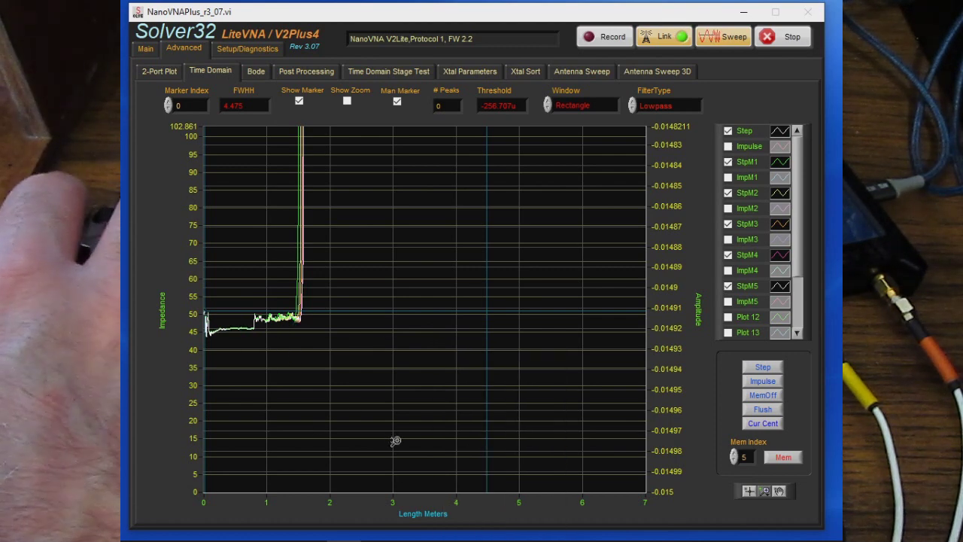
pyautogui.click(763, 491)
pyautogui.click(726, 440)
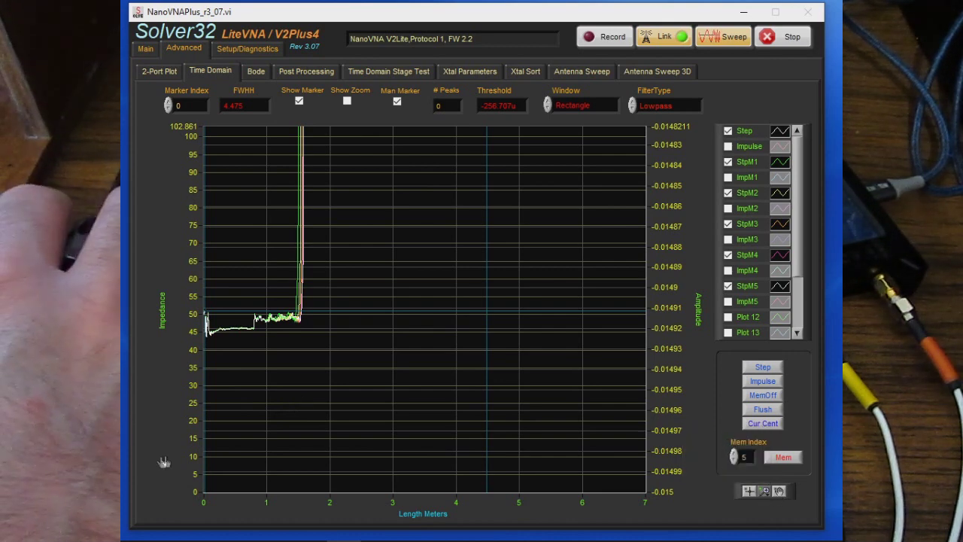
pyautogui.moveTo(277, 403); pyautogui.dragTo(315, 388)
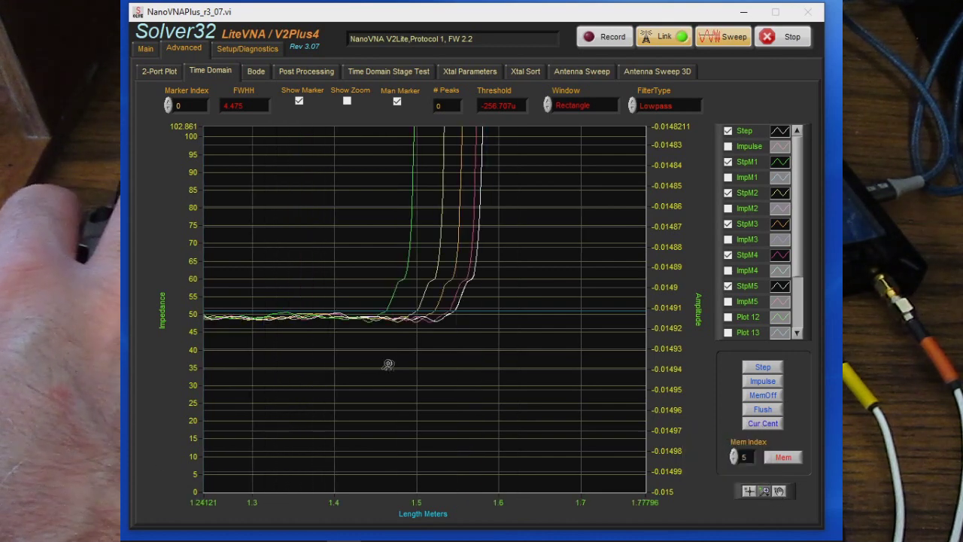
pyautogui.moveTo(365, 367); pyautogui.dragTo(520, 348)
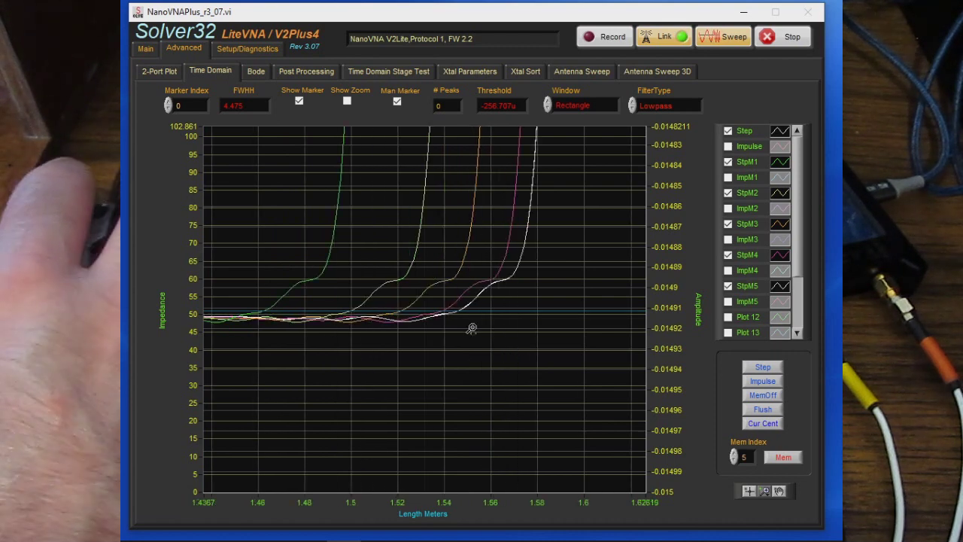
# Step: Center the measurement markers and drag them onto the first and last step rises
pyautogui.click(760, 423)
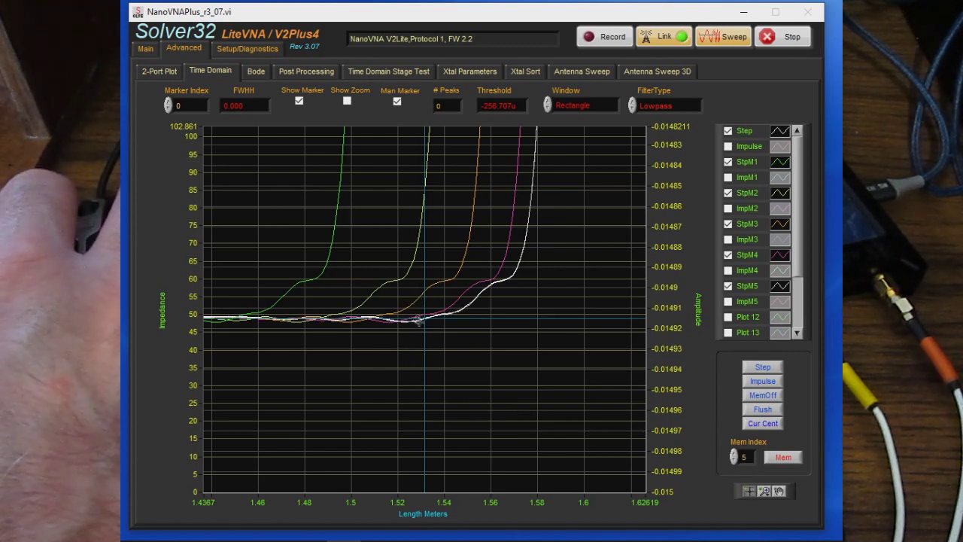
pyautogui.moveTo(423, 321); pyautogui.dragTo(341, 314)
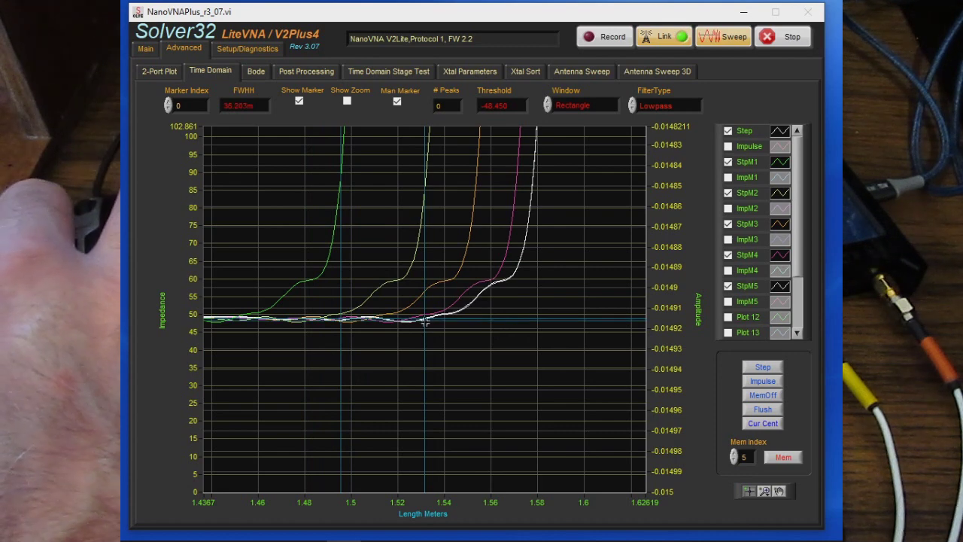
pyautogui.moveTo(426, 320); pyautogui.dragTo(529, 196)
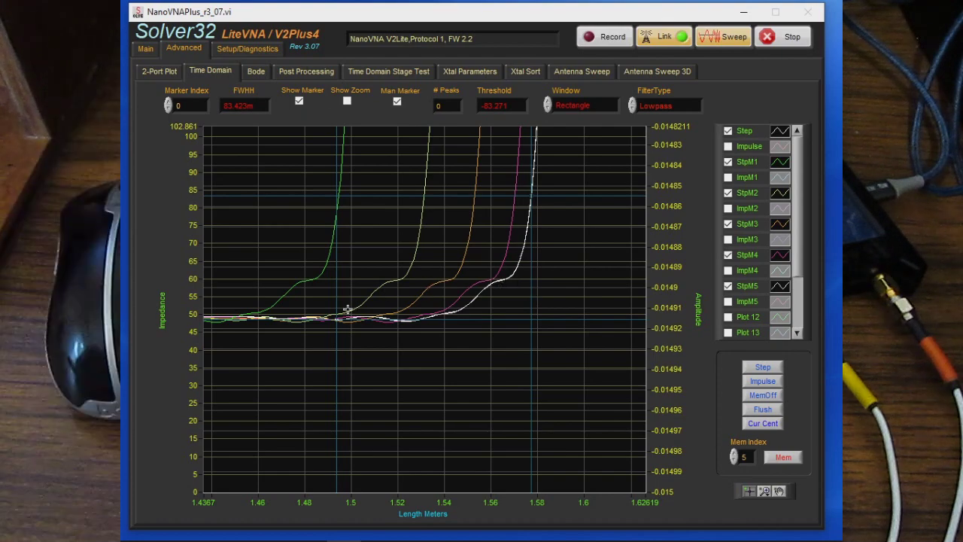
pyautogui.rightClick(423, 347)
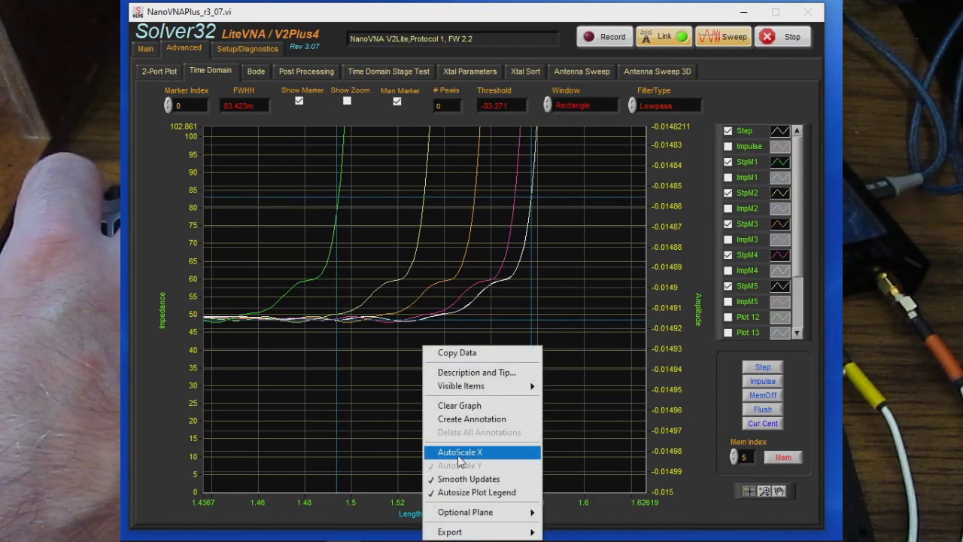
# Step: Restore length autoscaling, switch to the impulse responses, and turn length autoscaling off again
pyautogui.click(457, 452)
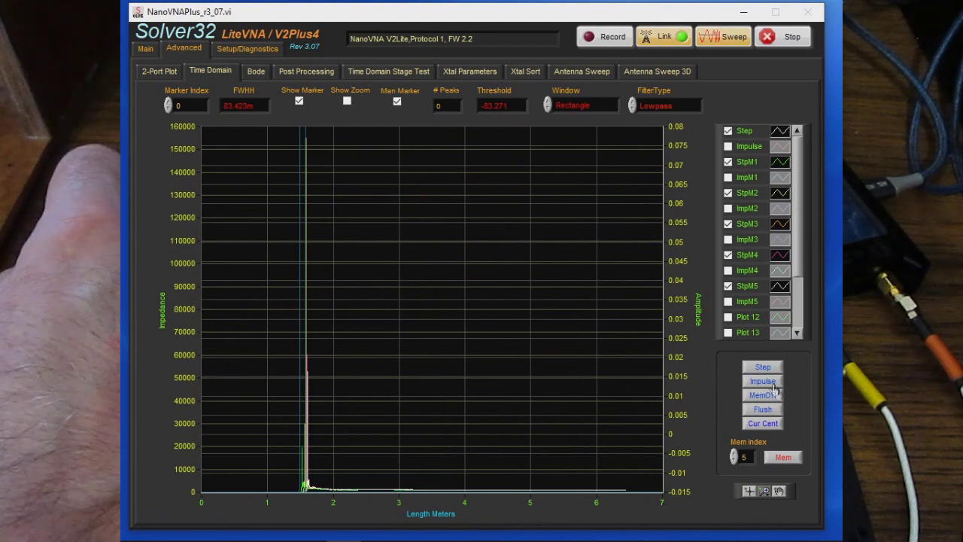
pyautogui.click(762, 382)
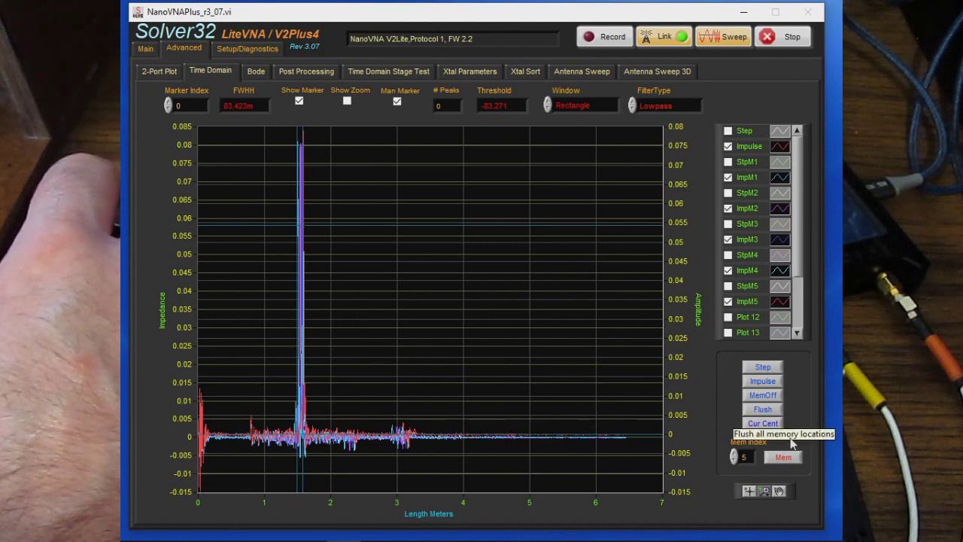
pyautogui.rightClick(393, 410)
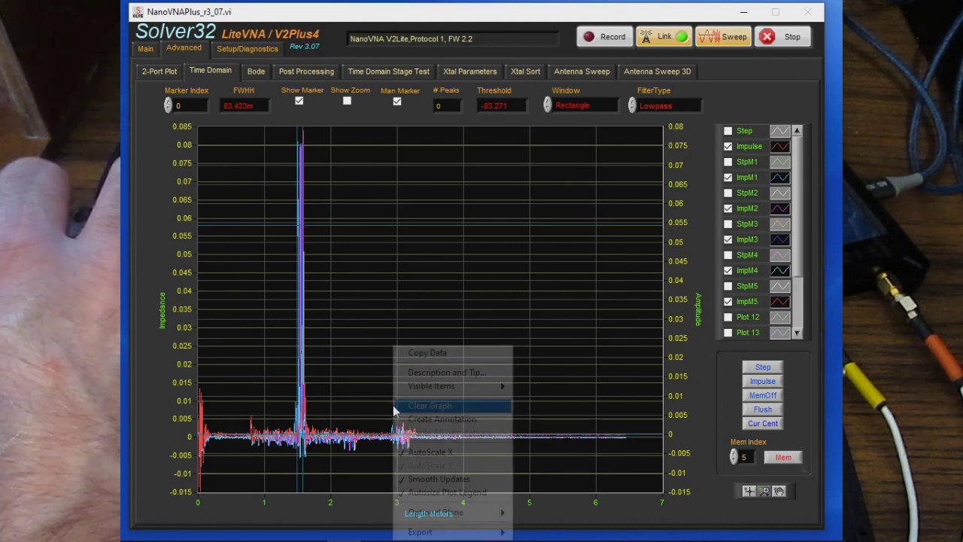
pyautogui.click(430, 455)
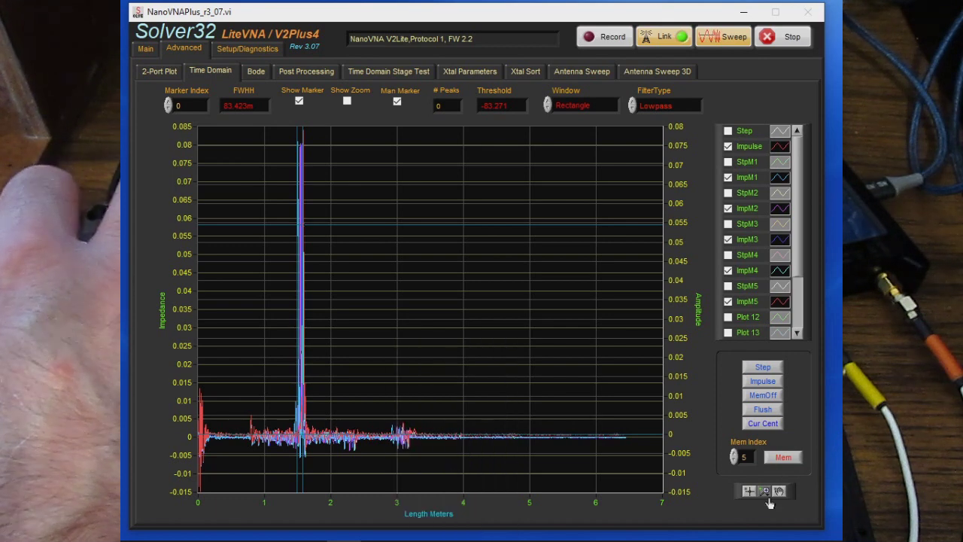
# Step: Zoom the length axis in three passes to about 1.45–1.73 m around the impulse peaks
pyautogui.click(765, 491)
pyautogui.click(705, 444)
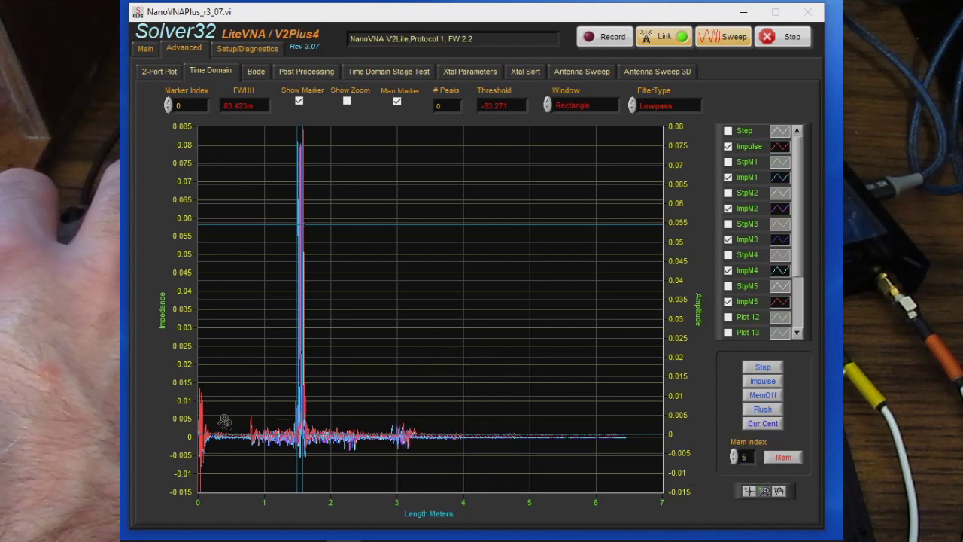
pyautogui.moveTo(276, 435); pyautogui.dragTo(363, 435)
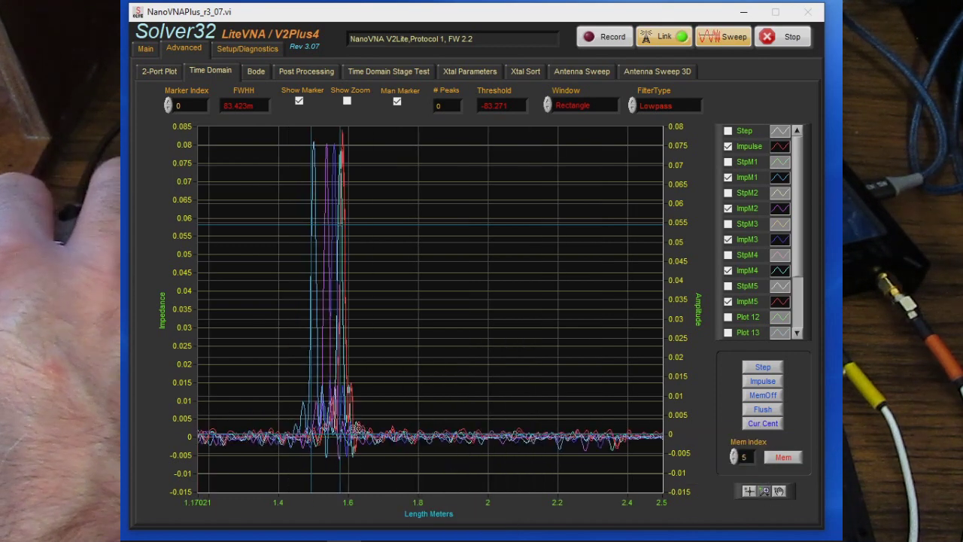
pyautogui.moveTo(277, 422); pyautogui.dragTo(480, 422)
pyautogui.moveTo(241, 407); pyautogui.dragTo(466, 411)
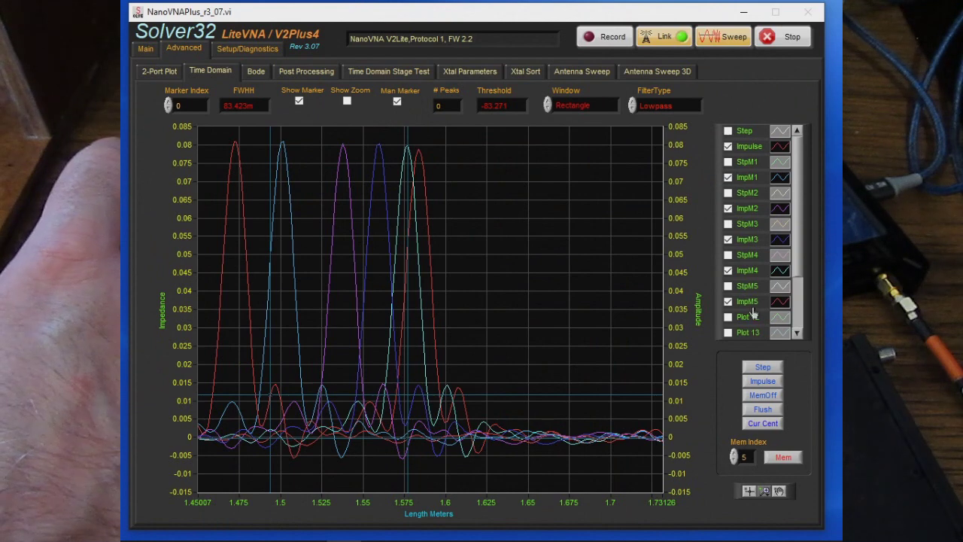
pyautogui.rightClick(779, 303)
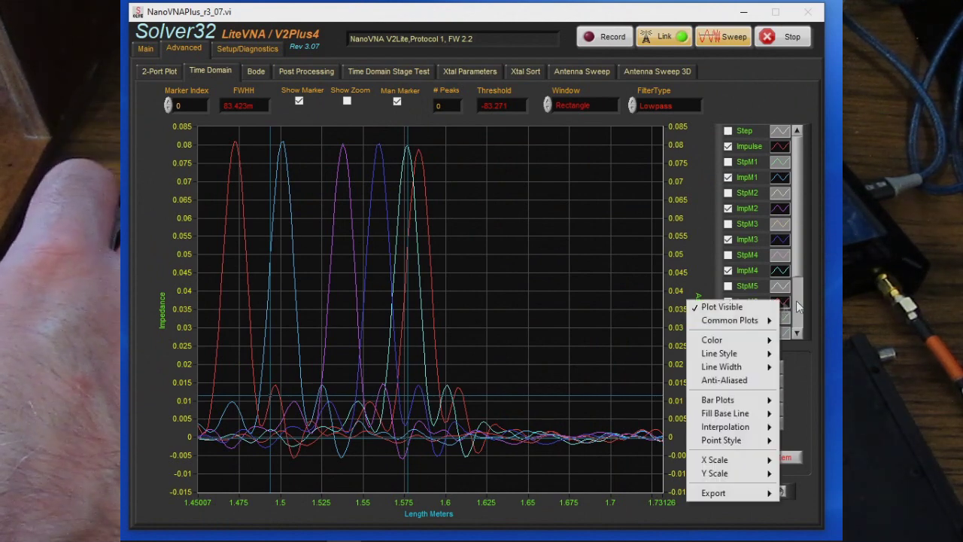
pyautogui.moveTo(730, 358)
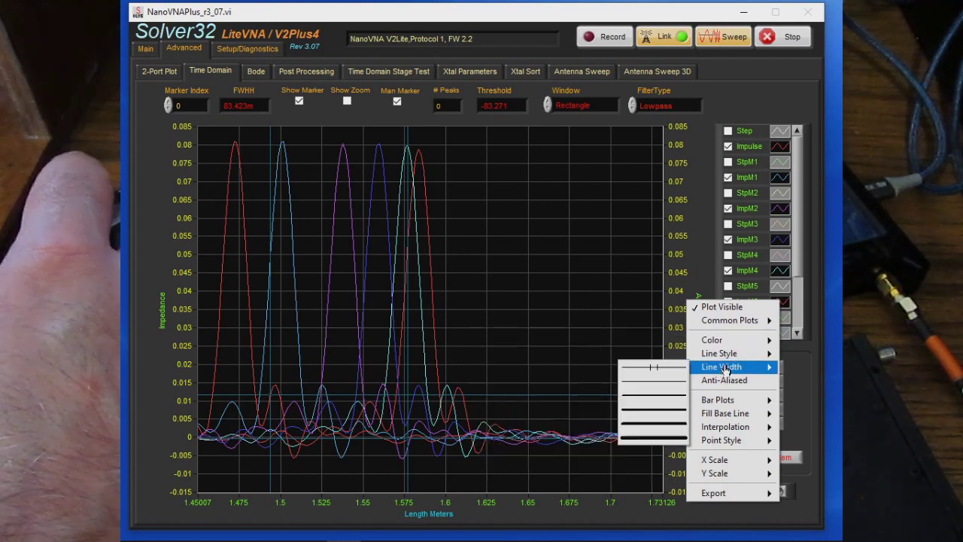
pyautogui.click(520, 333)
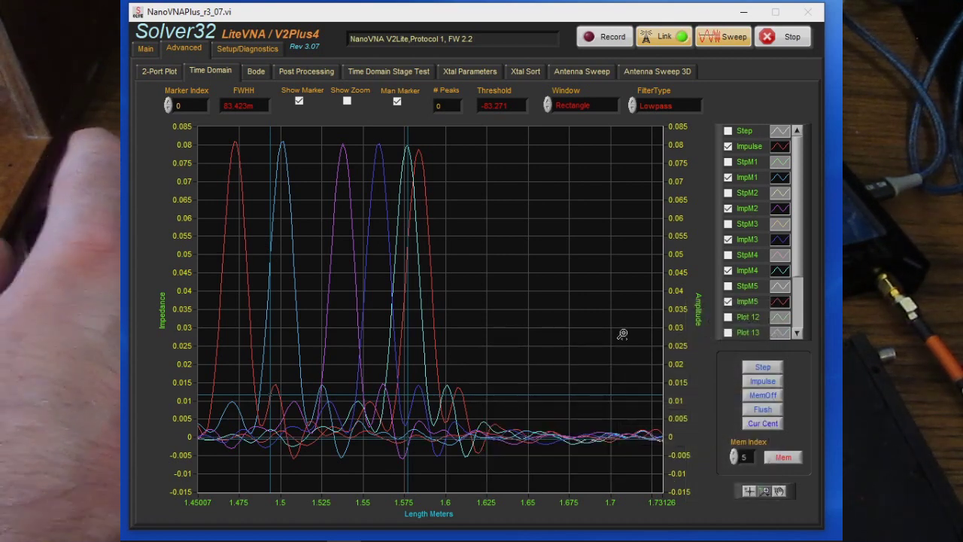